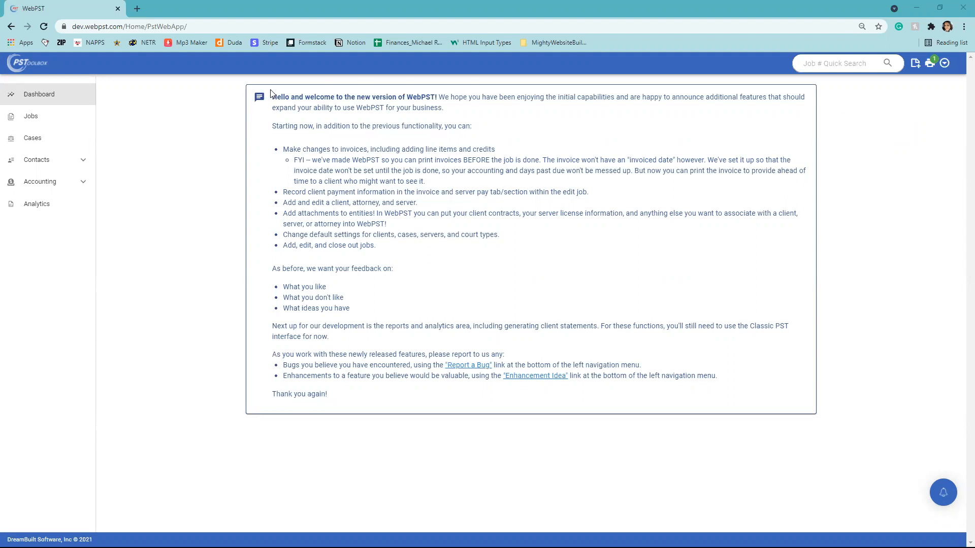
# Start a new job, set its client to the existing firm TEDDY LAW, and dismiss the client notes.
pyautogui.click(74, 122)
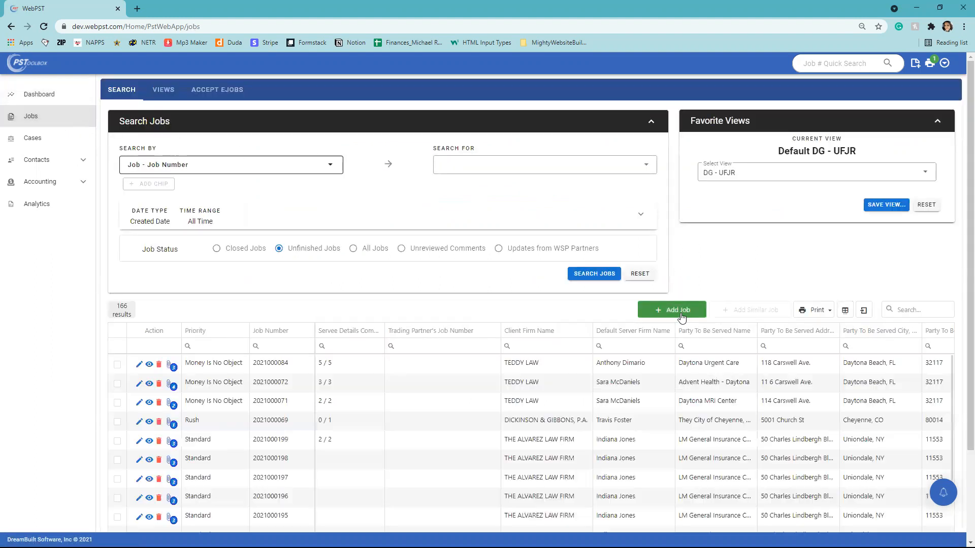
pyautogui.click(681, 316)
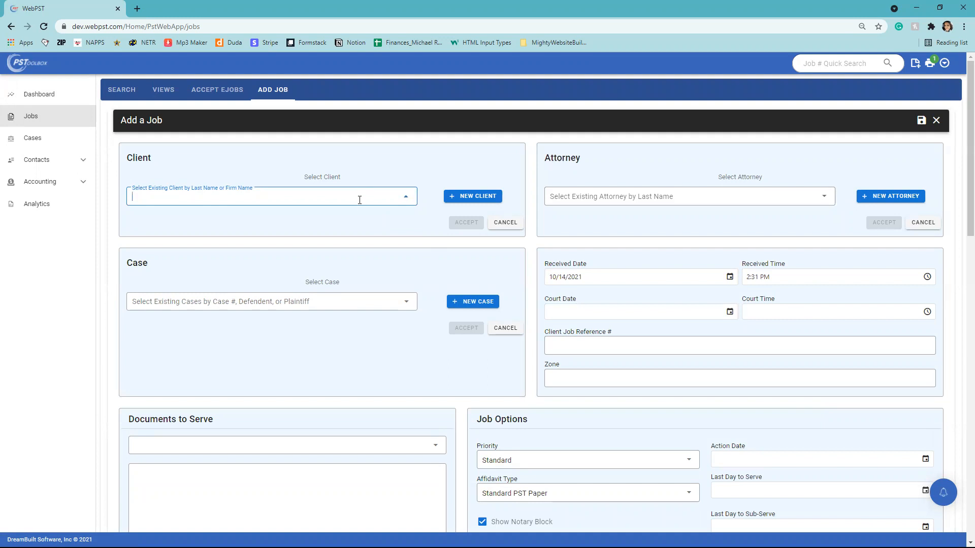
pyautogui.press('Return')
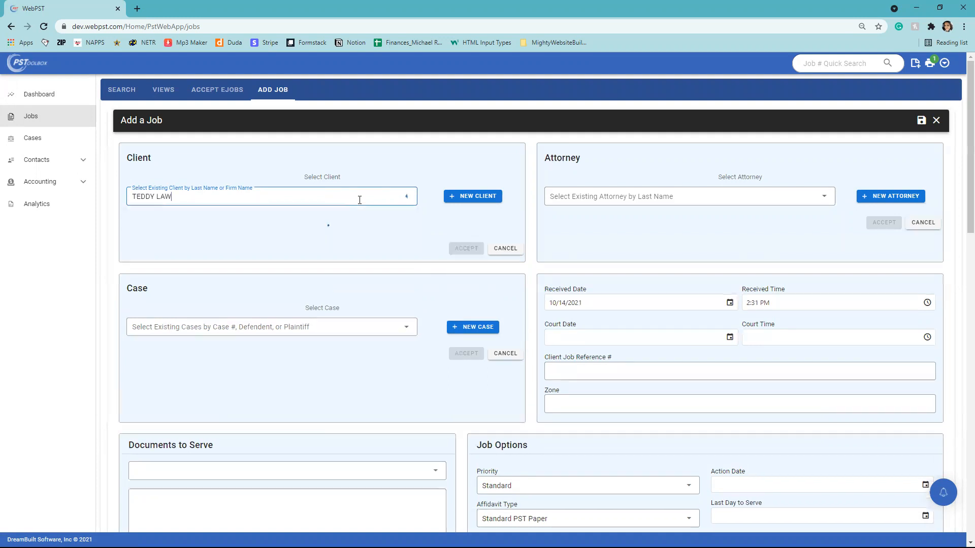
pyautogui.press('Return')
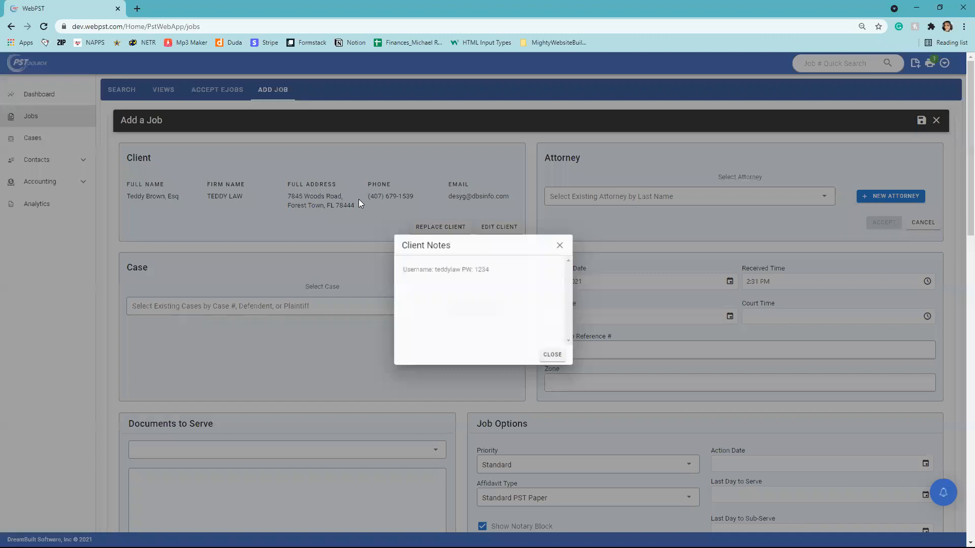
pyautogui.click(553, 356)
# Set the job's attorney to the existing TEDDY LAW contact, accept it, and dismiss the notes.
pyautogui.click(609, 188)
pyautogui.write('teddy')
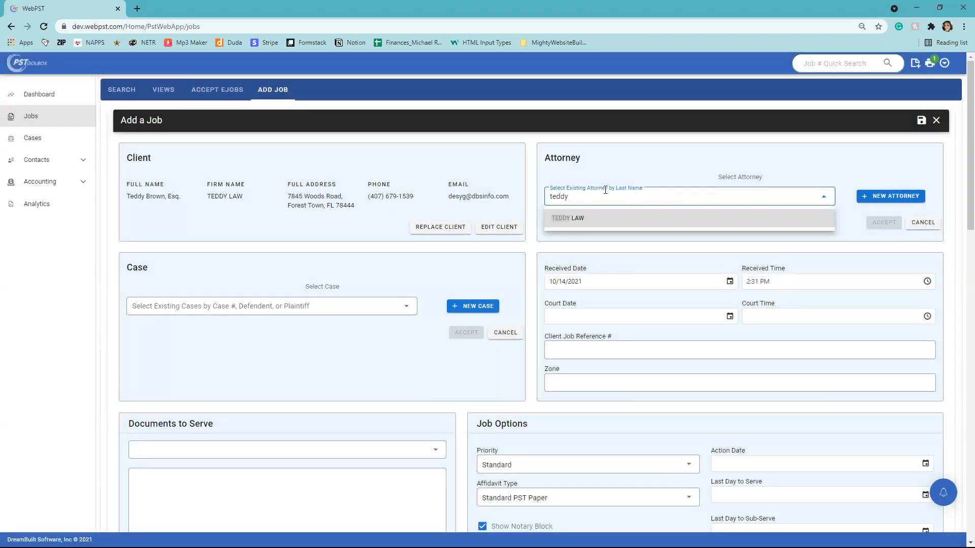
pyautogui.click(635, 222)
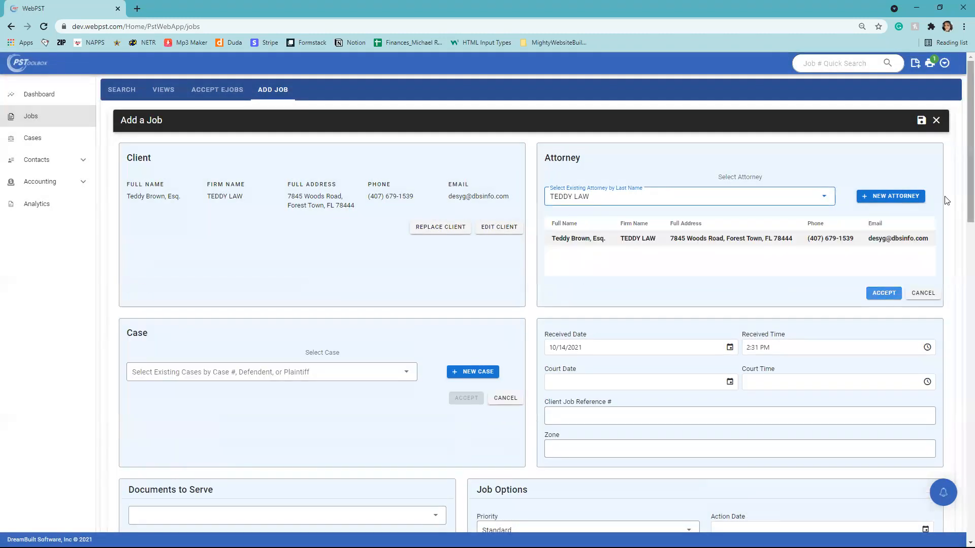
pyautogui.click(889, 293)
pyautogui.click(552, 355)
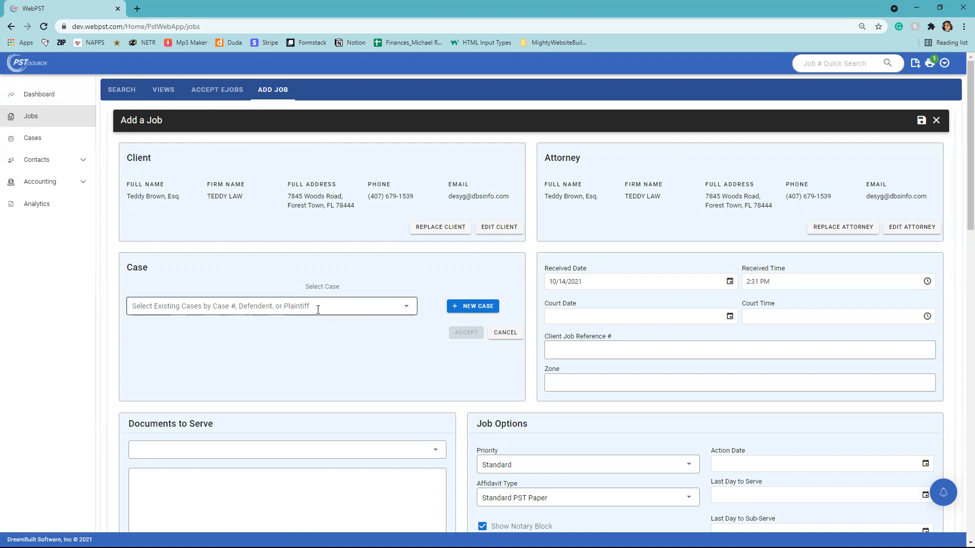
# Look up existing cases for the parties FACEBOOK, INC and STATE OF COLORADO.
pyautogui.click(286, 308)
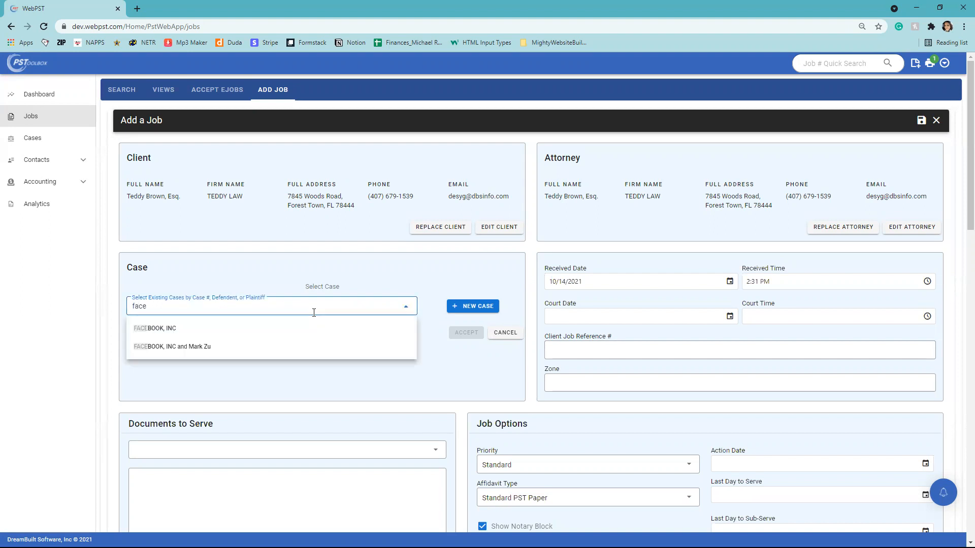
pyautogui.click(258, 329)
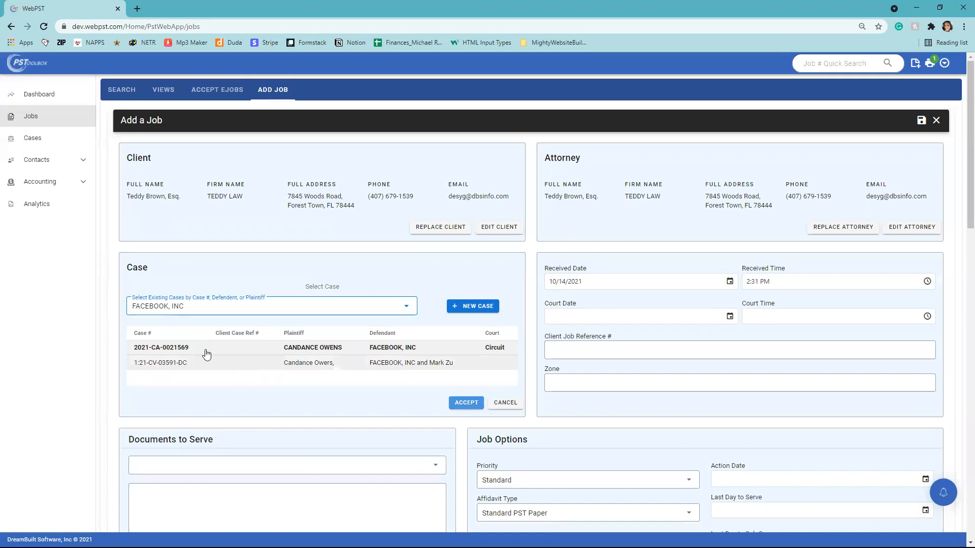
pyautogui.moveTo(222, 310); pyautogui.dragTo(113, 319)
pyautogui.click(210, 313)
pyautogui.write('state')
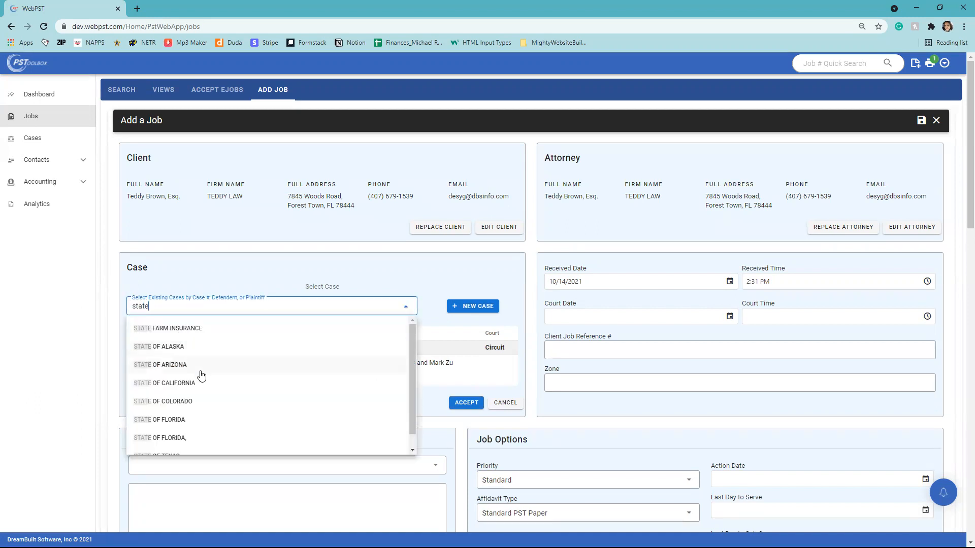
pyautogui.scroll(-1, 200, 378)
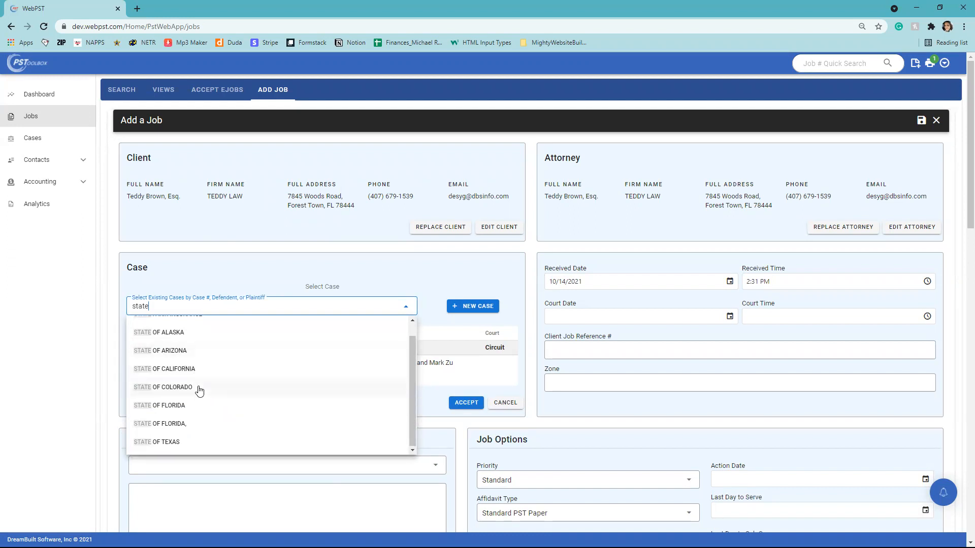
pyautogui.click(200, 388)
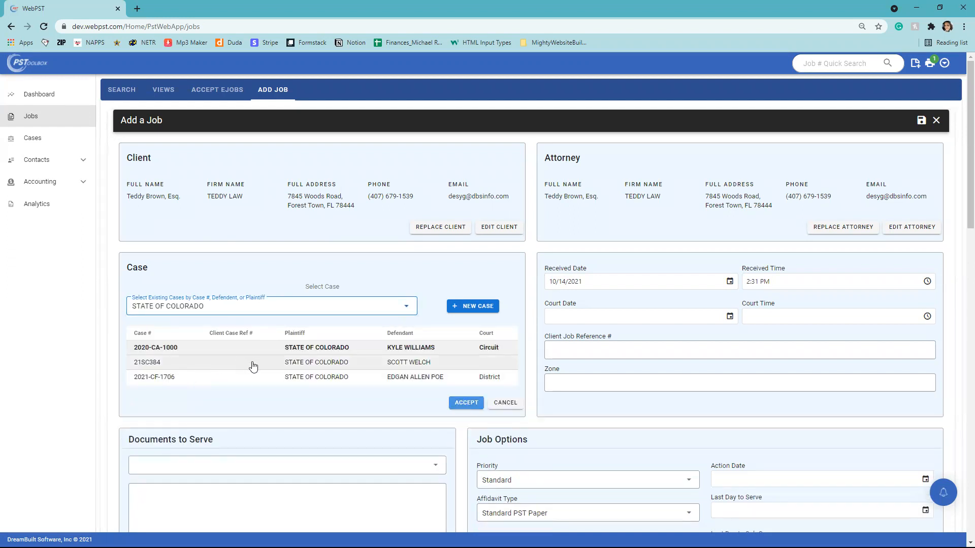
# Start a new case for the job and choose the first matching SUPERIOR COURT OF CALIFORNIA as its court.
pyautogui.scroll(-2, 333, 360)
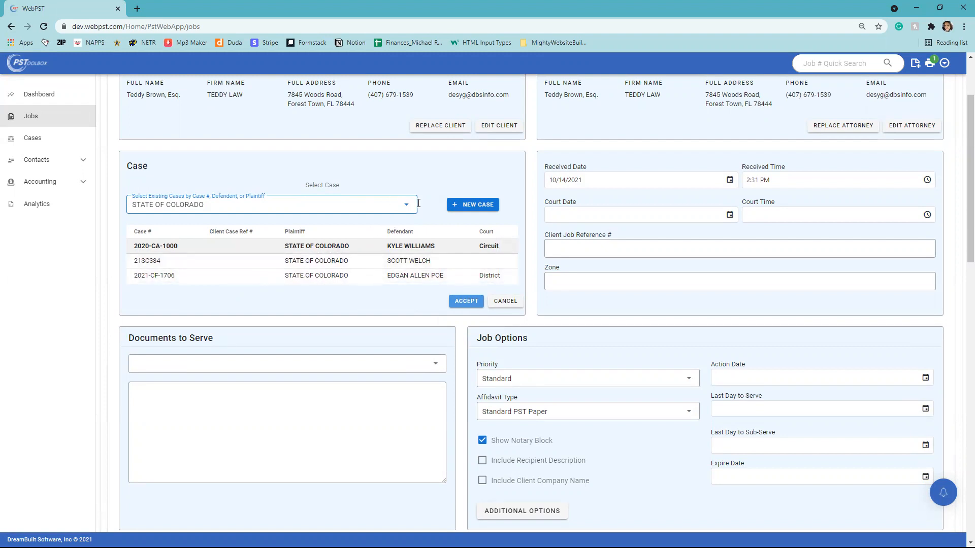
pyautogui.click(479, 209)
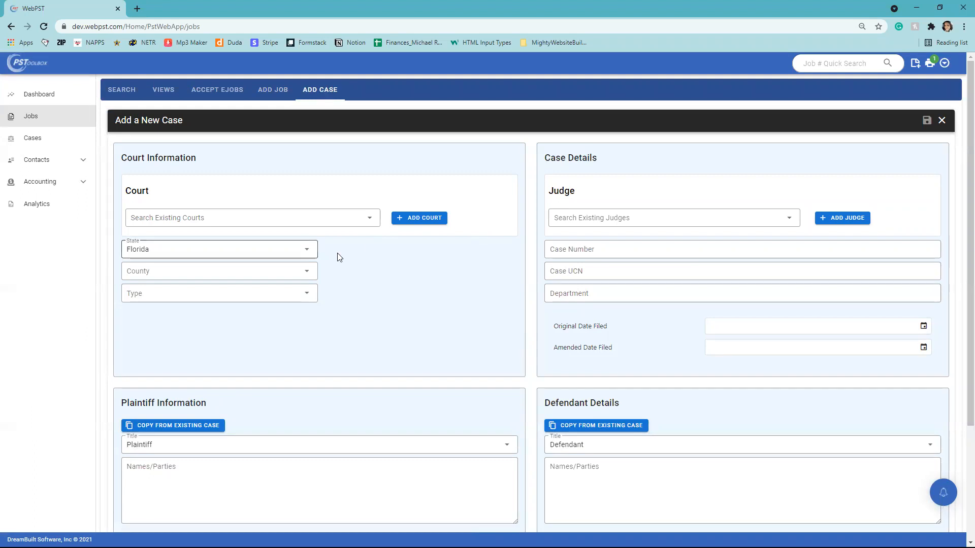
pyautogui.click(270, 221)
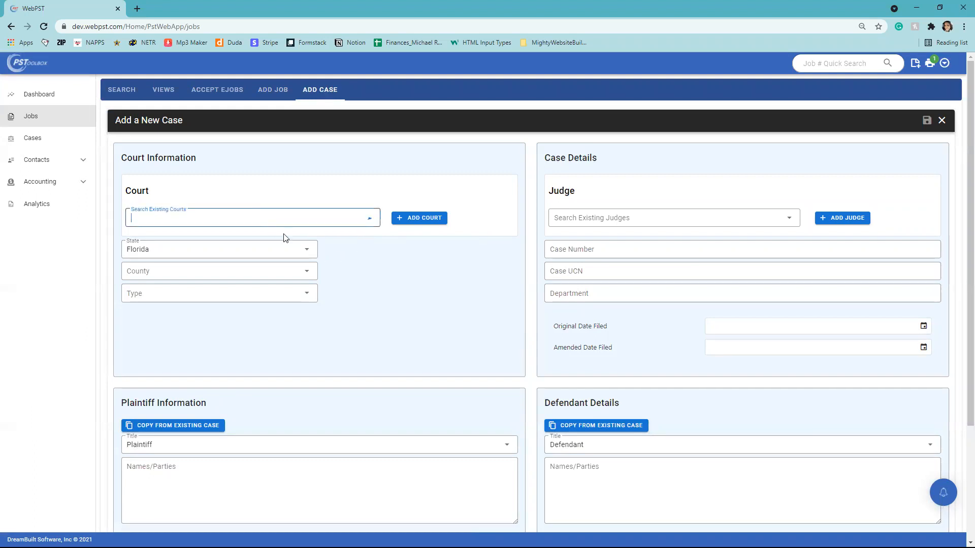
pyautogui.write('supe')
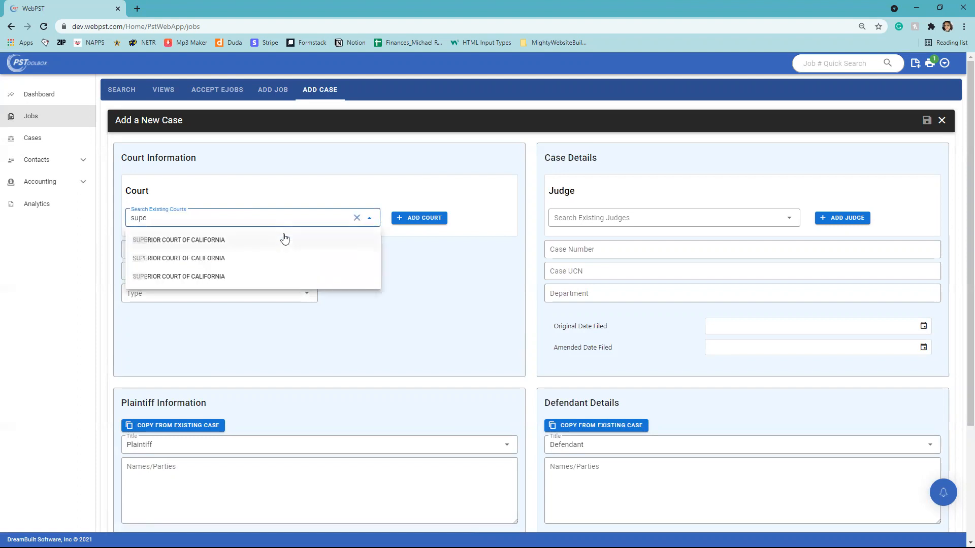
pyautogui.click(285, 239)
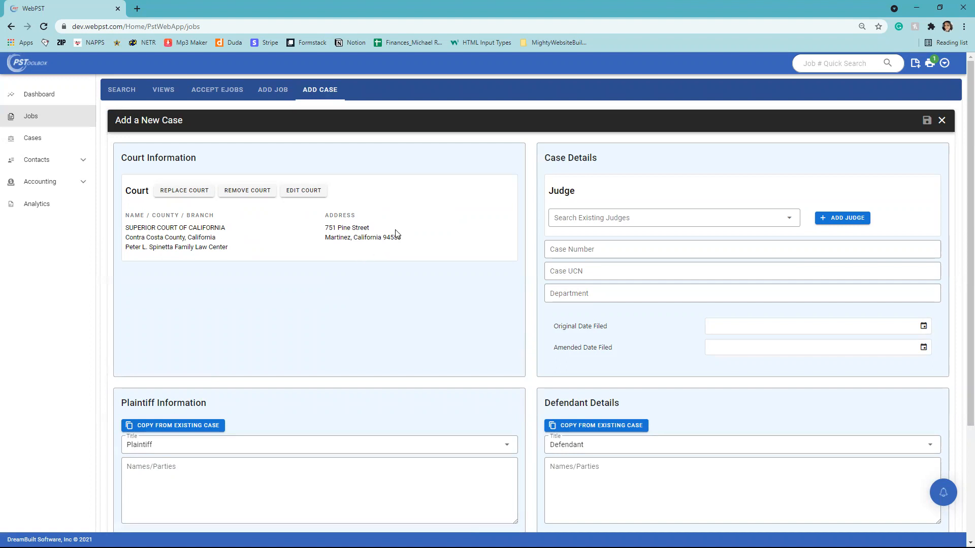
# Examine the selected court's edit form and replacement option, leaving both without making changes.
pyautogui.click(303, 192)
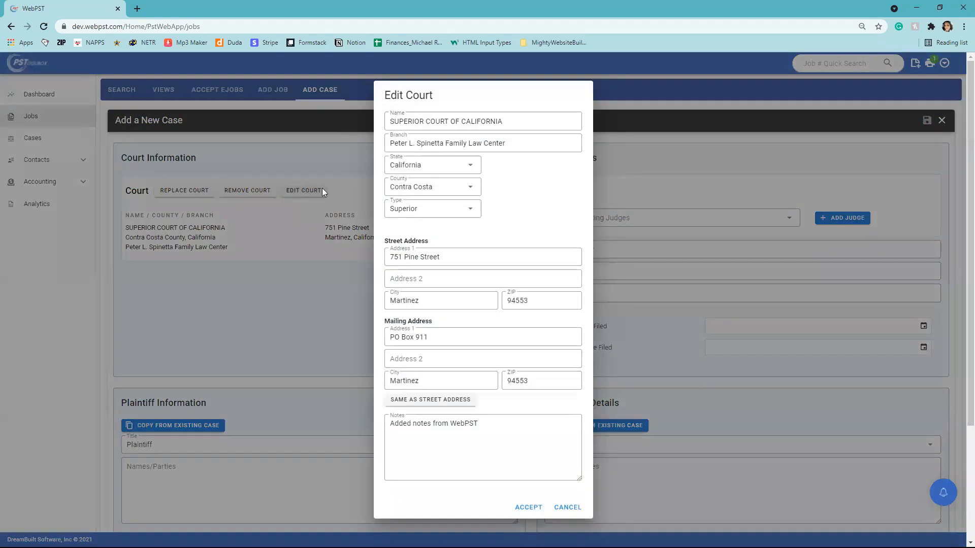
pyautogui.click(568, 508)
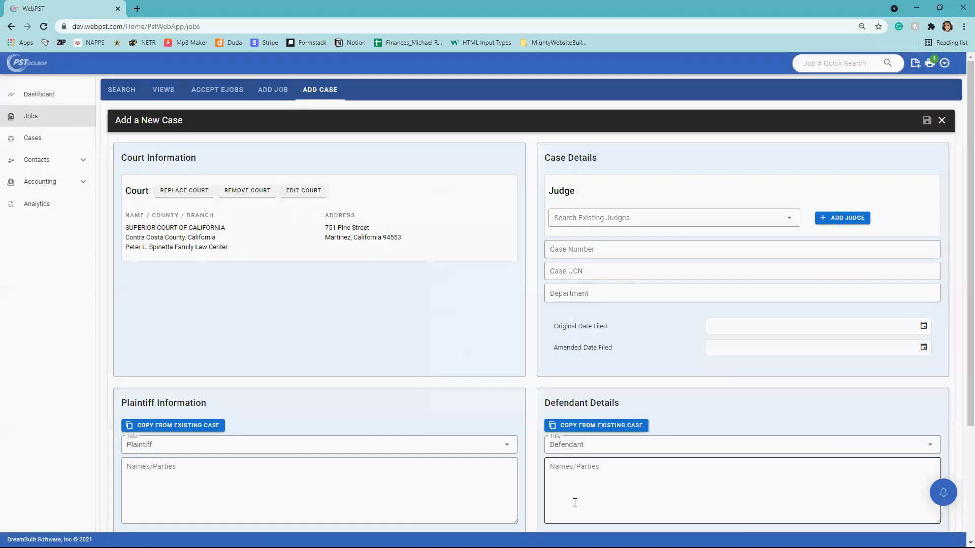
pyautogui.click(200, 192)
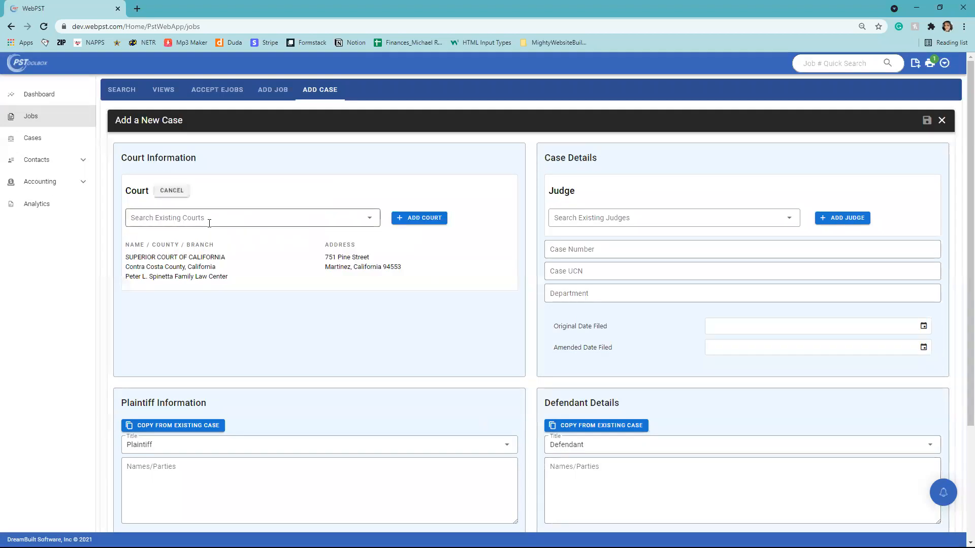
pyautogui.click(170, 191)
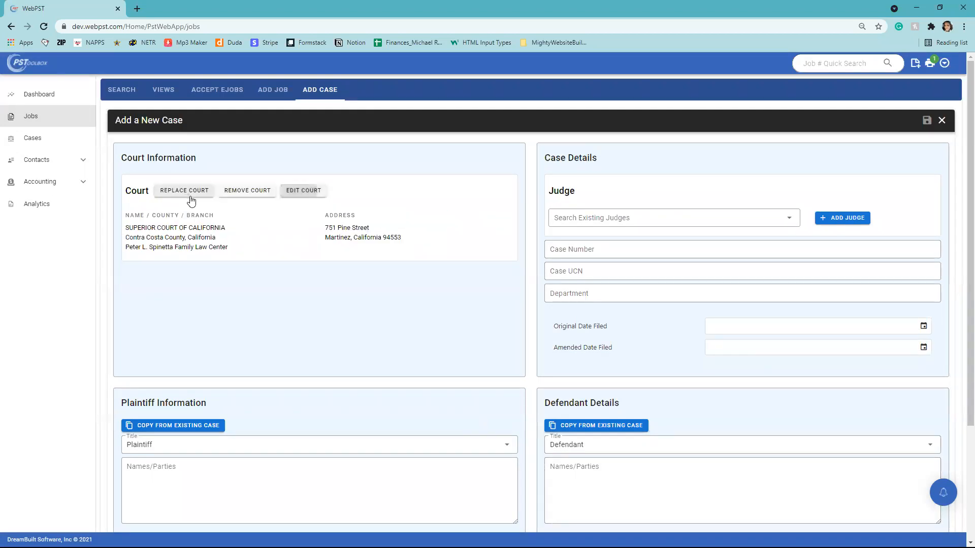
# Remove the selected court from the case and view the blank form for adding a new court.
pyautogui.click(236, 199)
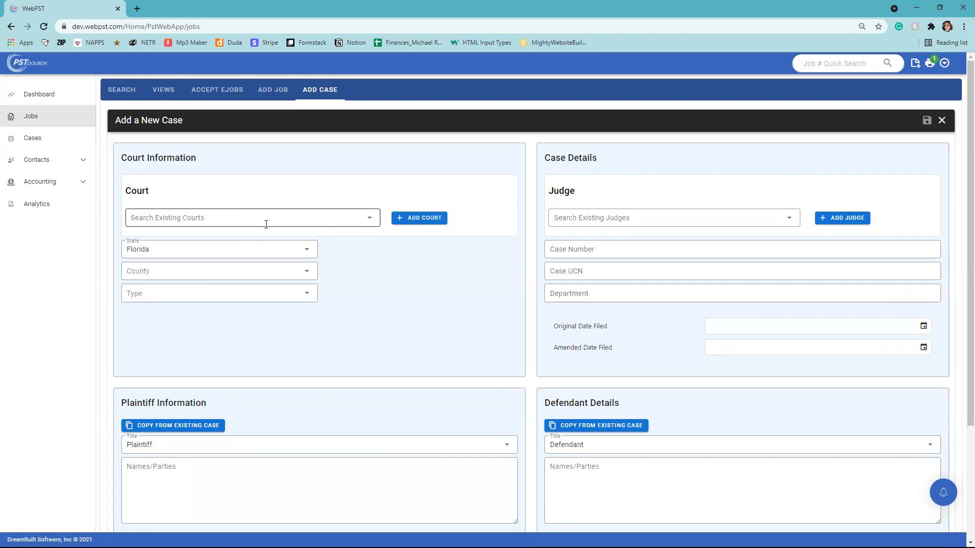
pyautogui.click(416, 218)
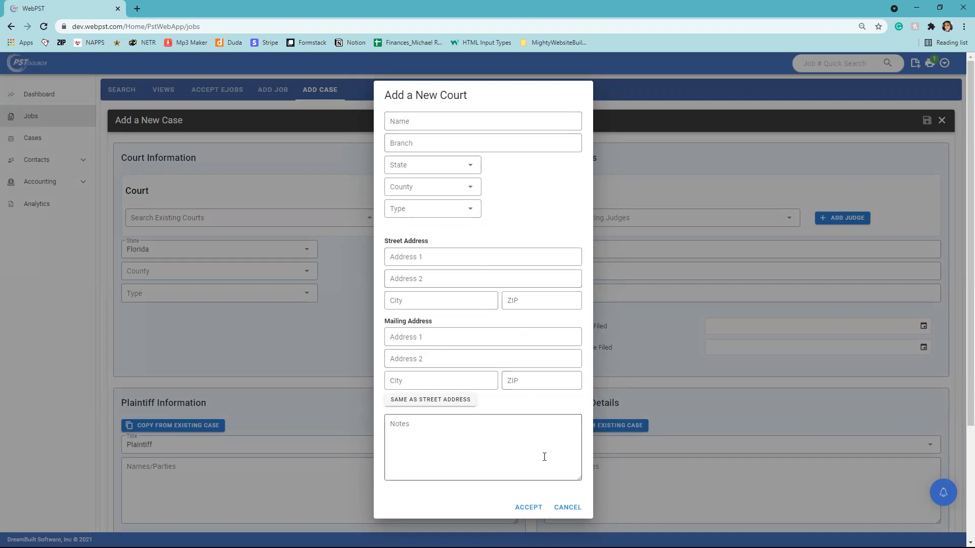
pyautogui.click(558, 508)
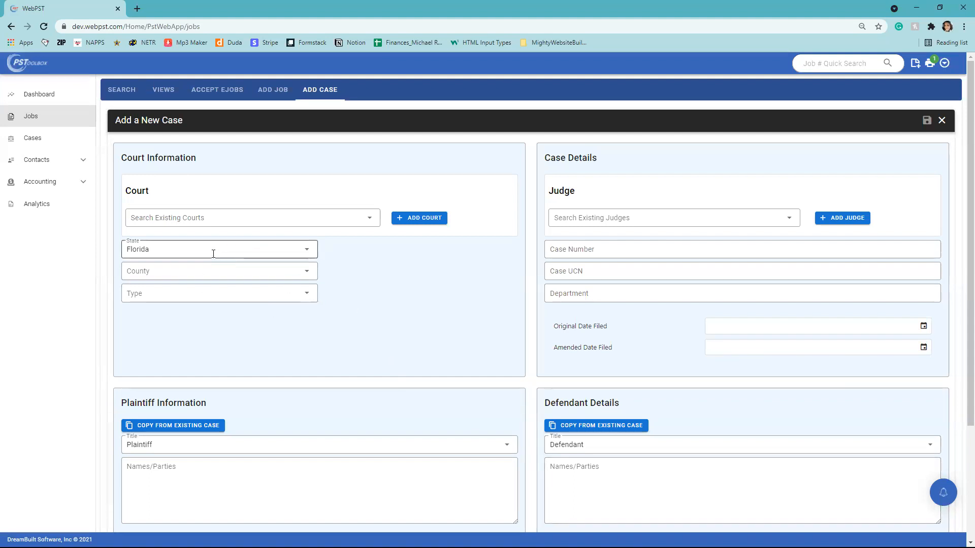
# Set the new case's county to Broward and its court type to Circuit.
pyautogui.click(203, 269)
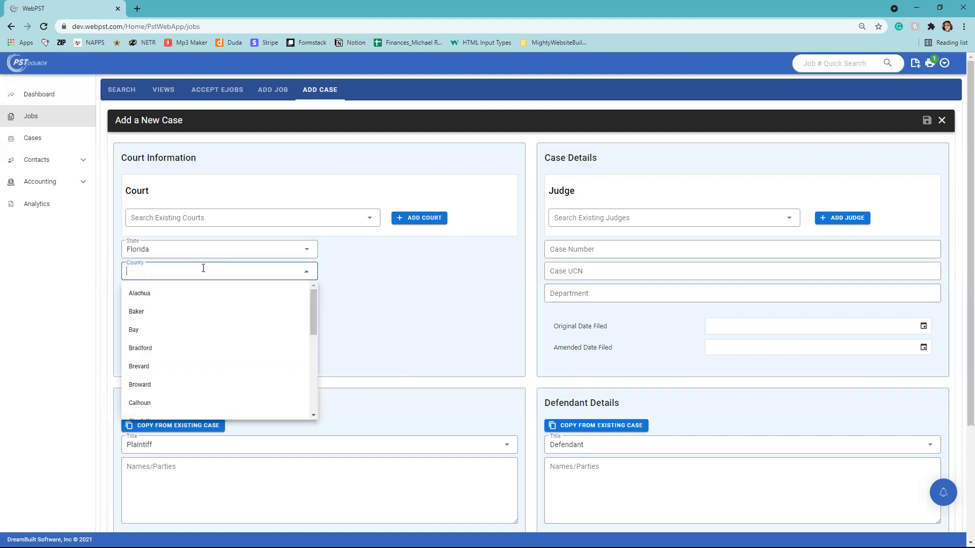
pyautogui.click(187, 385)
pyautogui.click(145, 290)
pyautogui.click(149, 318)
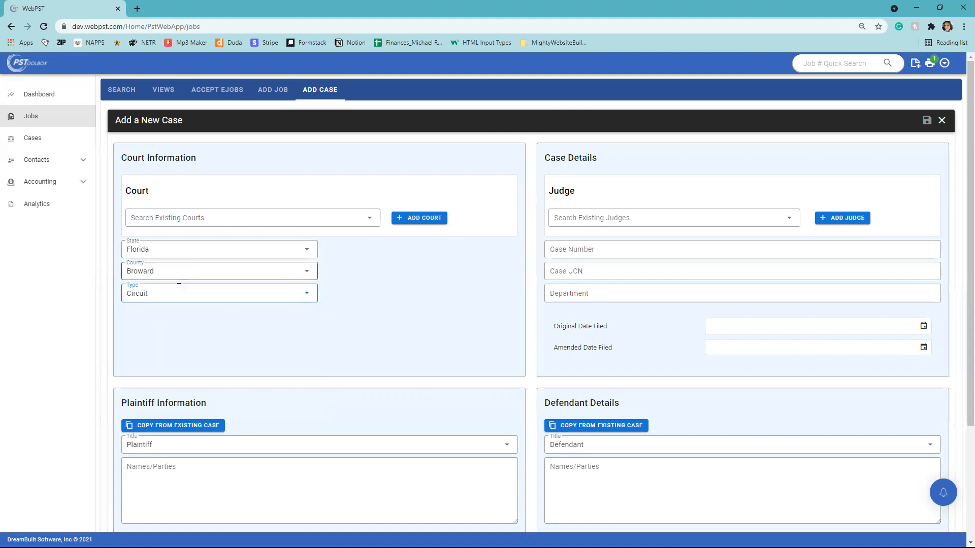
# Set the new case's state to Arkansas and look through its county choices.
pyautogui.click(308, 249)
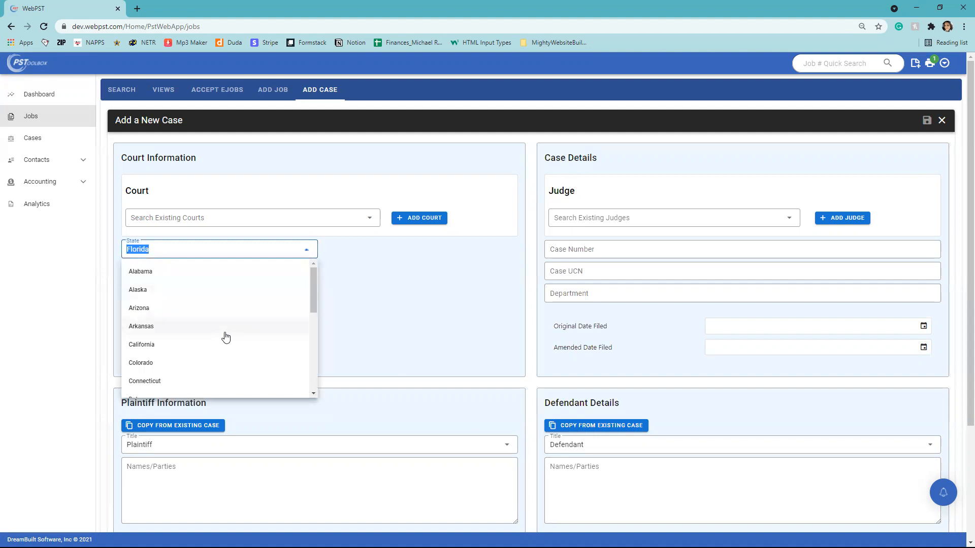
pyautogui.click(226, 331)
pyautogui.click(309, 273)
pyautogui.scroll(-5, 220, 357)
pyautogui.click(359, 331)
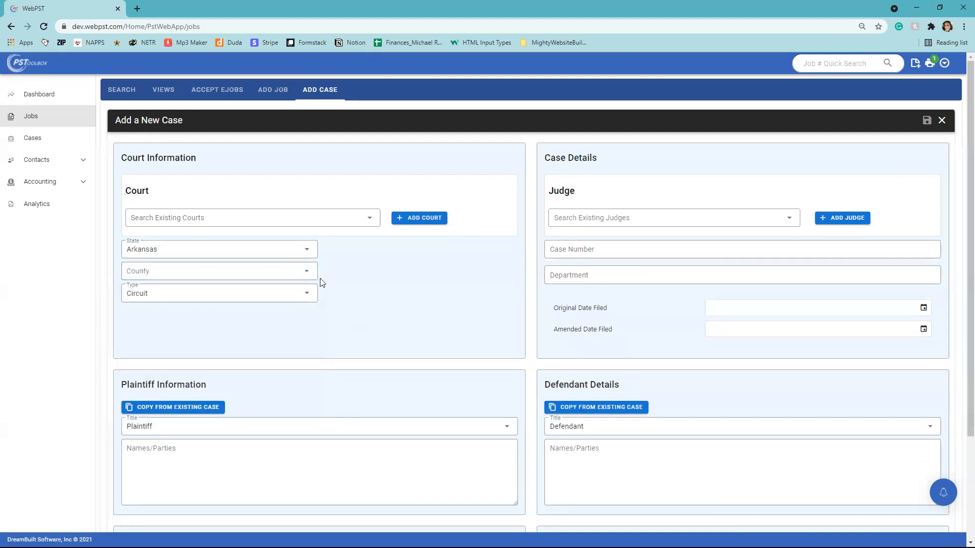
# Set the new case's state to Alabama.
pyautogui.click(305, 247)
pyautogui.click(264, 274)
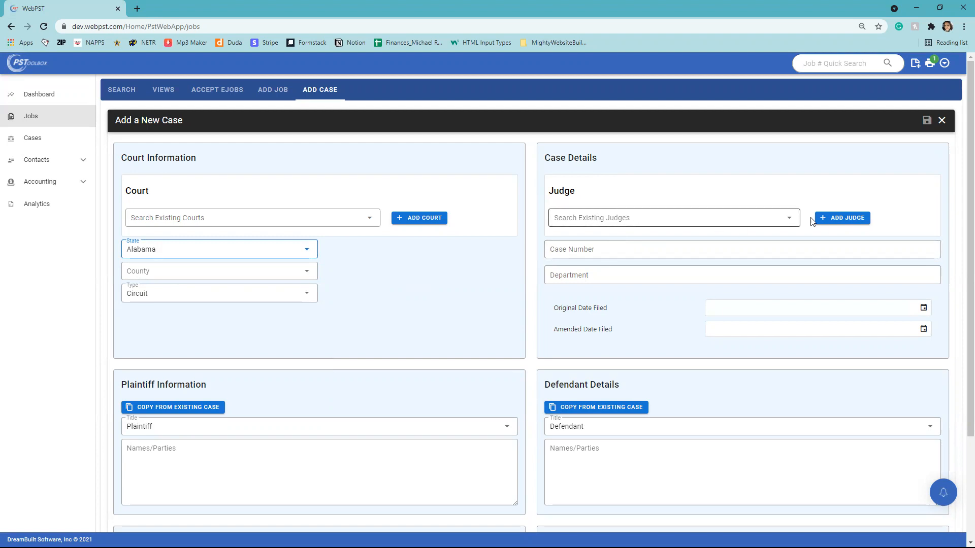
# View the form for adding a new judge, cancel it, and go to the case number field.
pyautogui.click(837, 221)
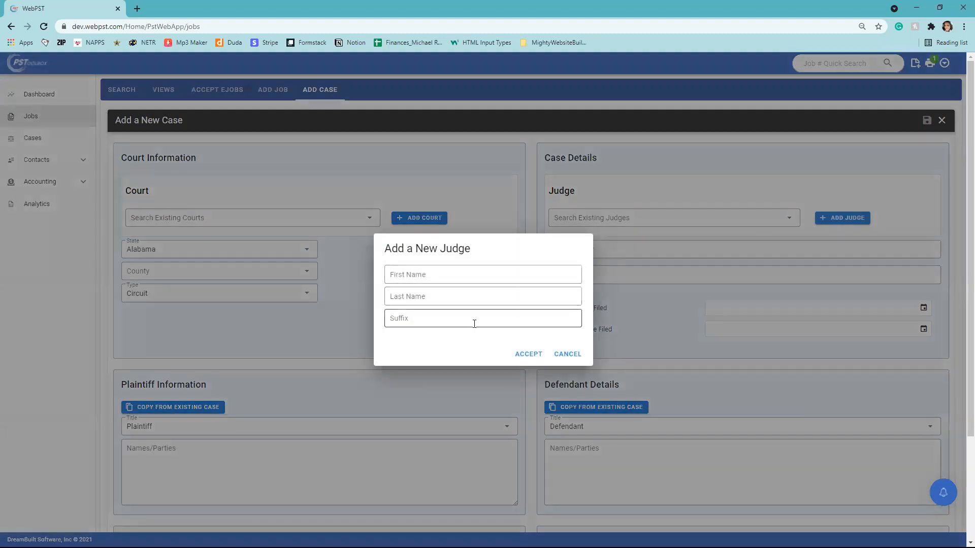
pyautogui.click(564, 355)
pyautogui.click(559, 251)
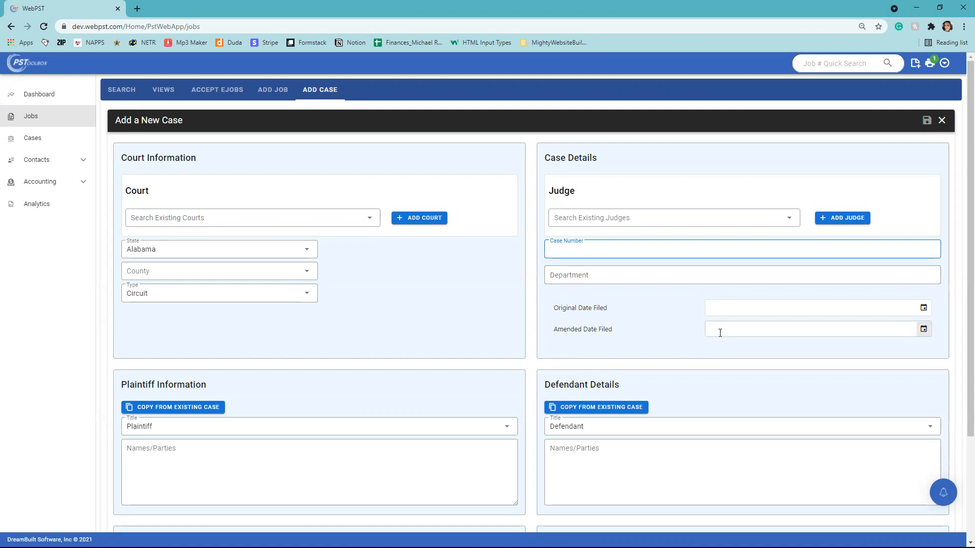
# Examine the available plaintiff titles and the attorney and client specifics at the end of the new case form.
pyautogui.scroll(-2, 347, 384)
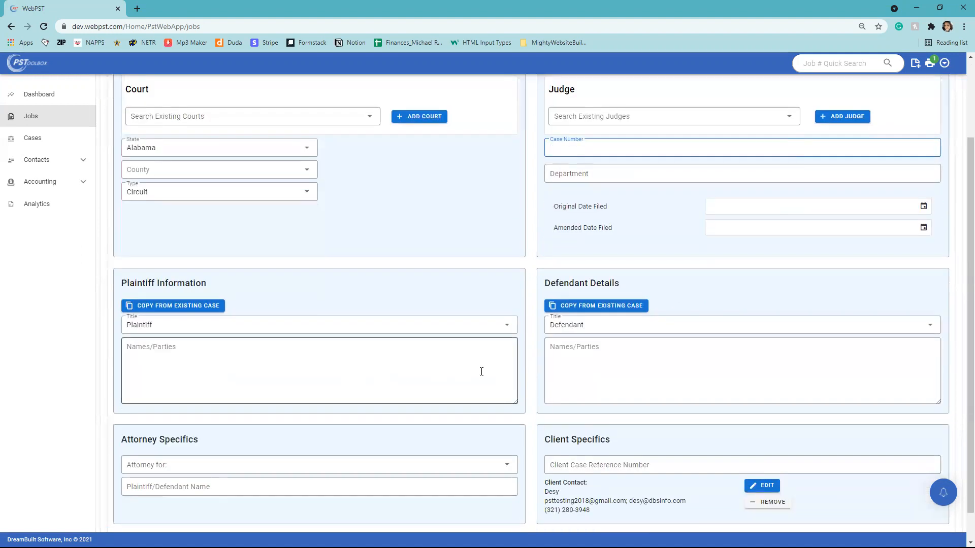
pyautogui.click(507, 324)
pyautogui.scroll(-2, 370, 401)
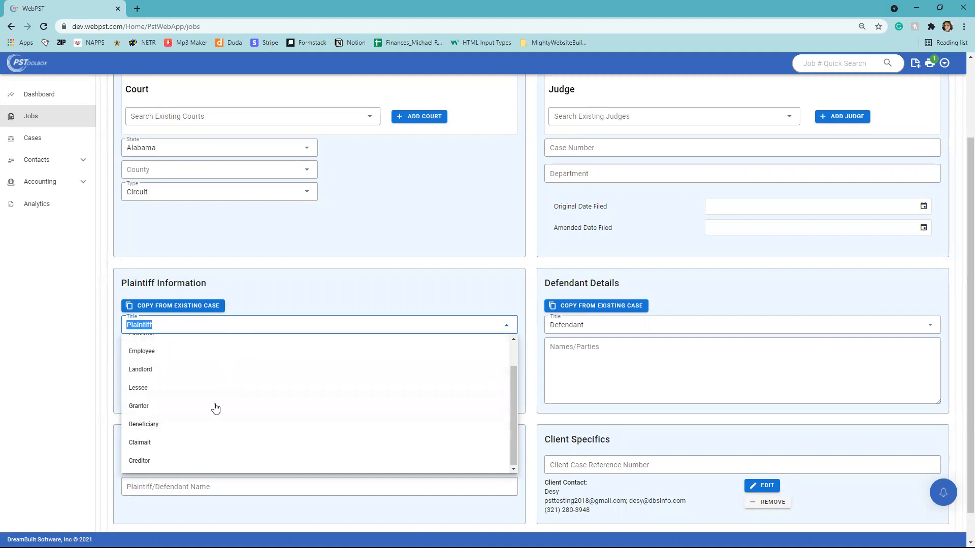
pyautogui.scroll(1, 201, 410)
pyautogui.scroll(-1, 209, 378)
pyautogui.click(195, 326)
pyautogui.click(242, 309)
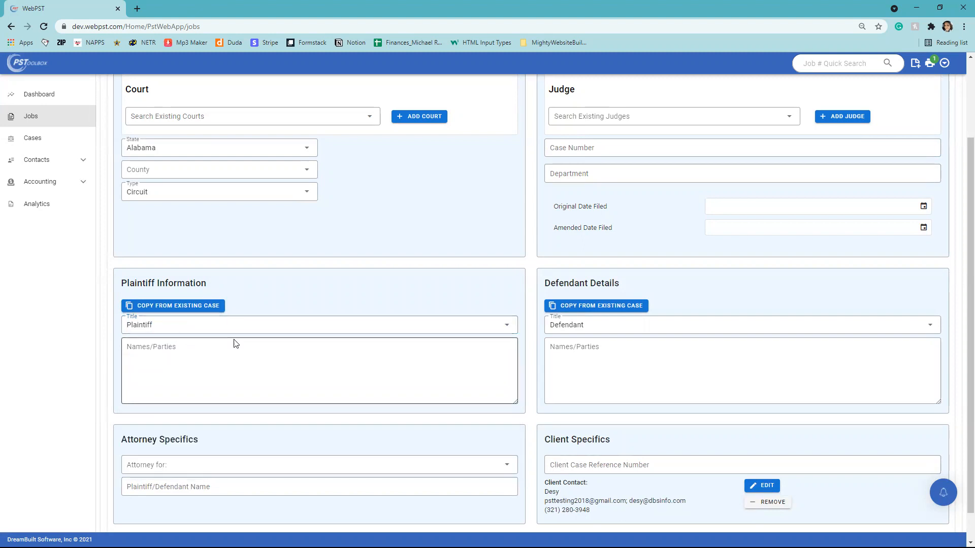
pyautogui.scroll(-1, 439, 394)
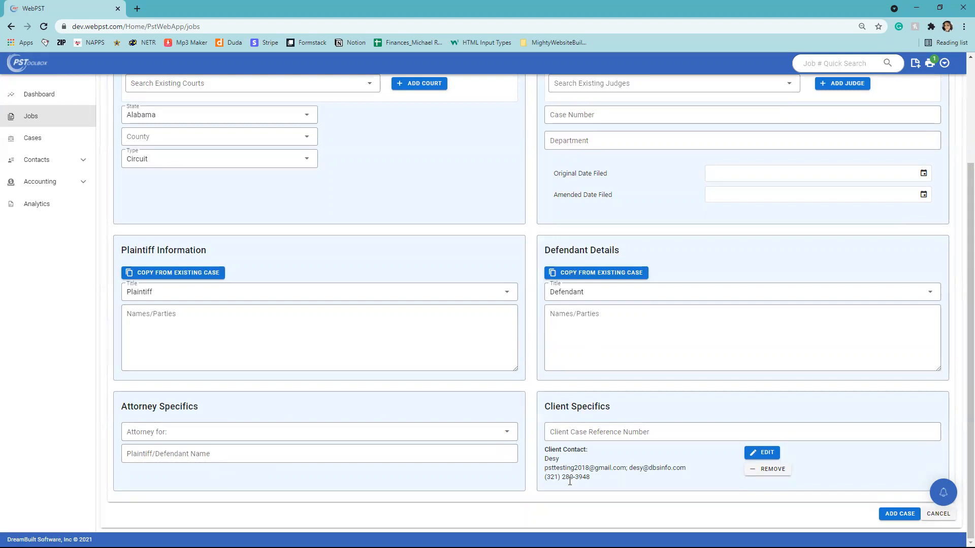
# Remove the new case's client contact, add the default contact back, and reopen the client contacts without changing them.
pyautogui.click(589, 438)
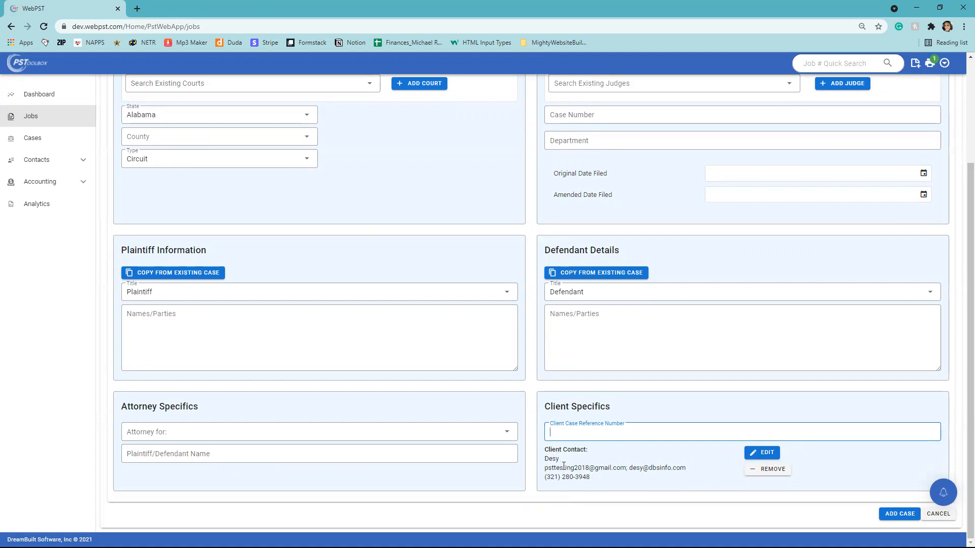
pyautogui.click(768, 470)
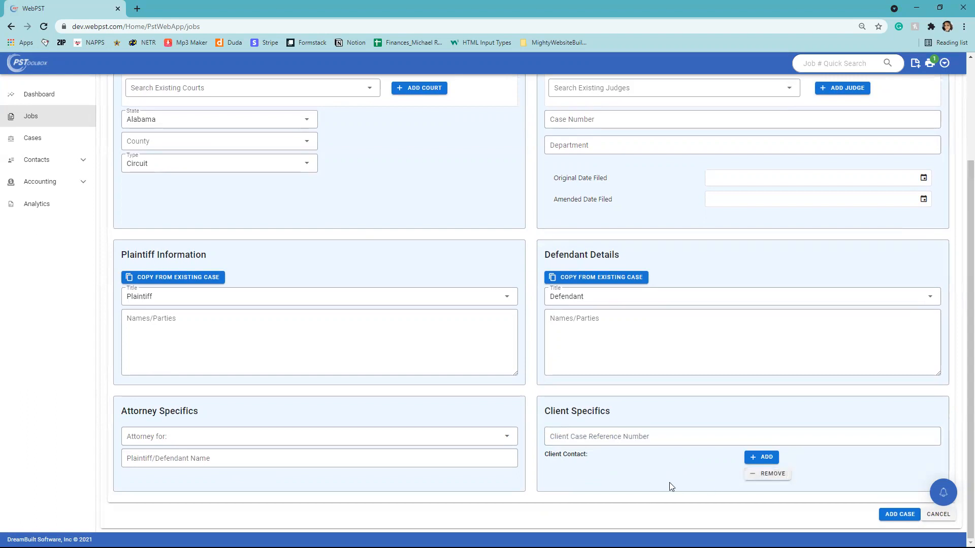
pyautogui.click(758, 459)
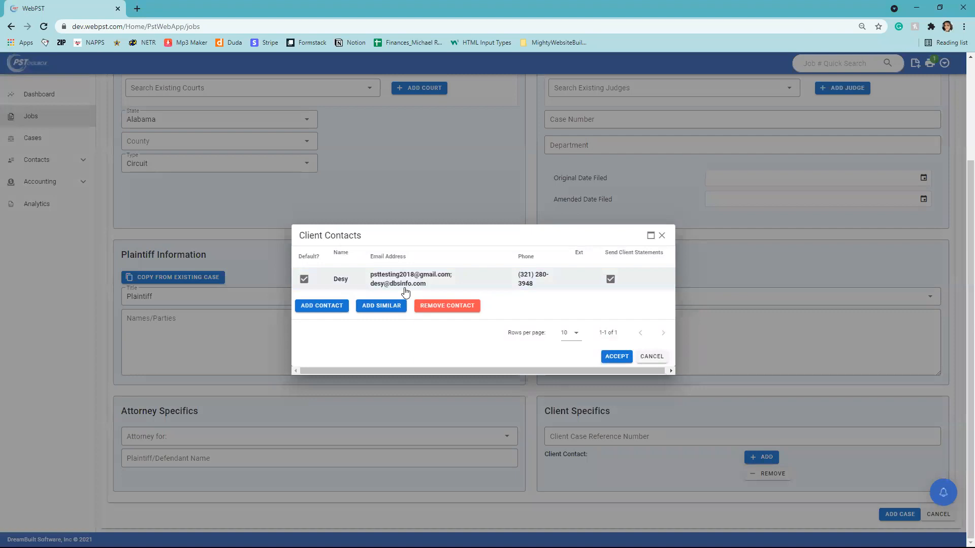
pyautogui.click(616, 357)
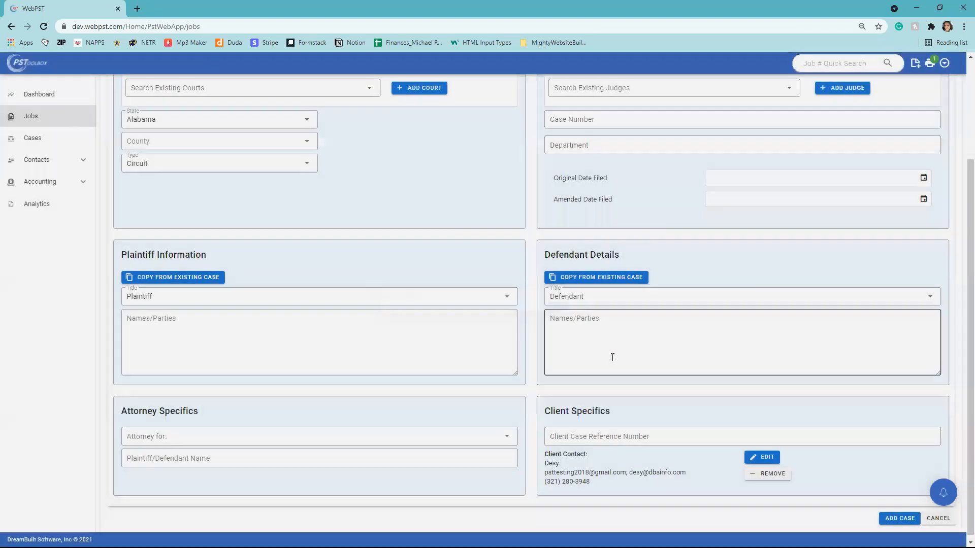
pyautogui.click(750, 458)
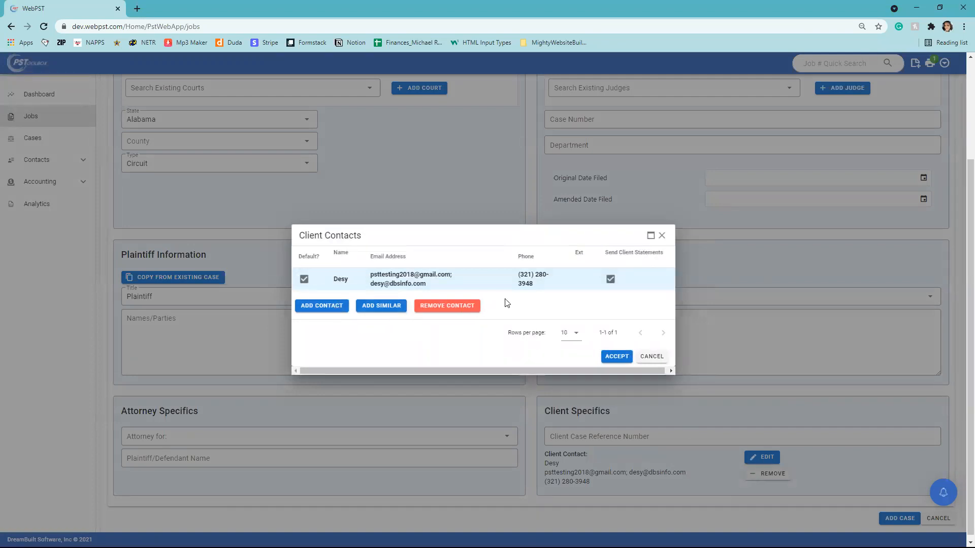
pyautogui.click(649, 357)
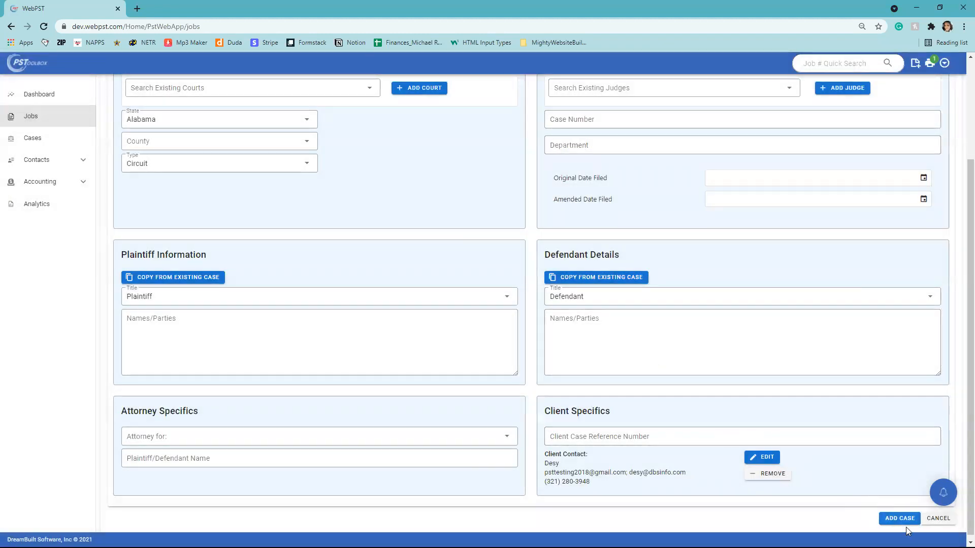
# Abandon the unsaved new case and assign the existing State of Colorado Circuit court case to the job.
pyautogui.click(930, 521)
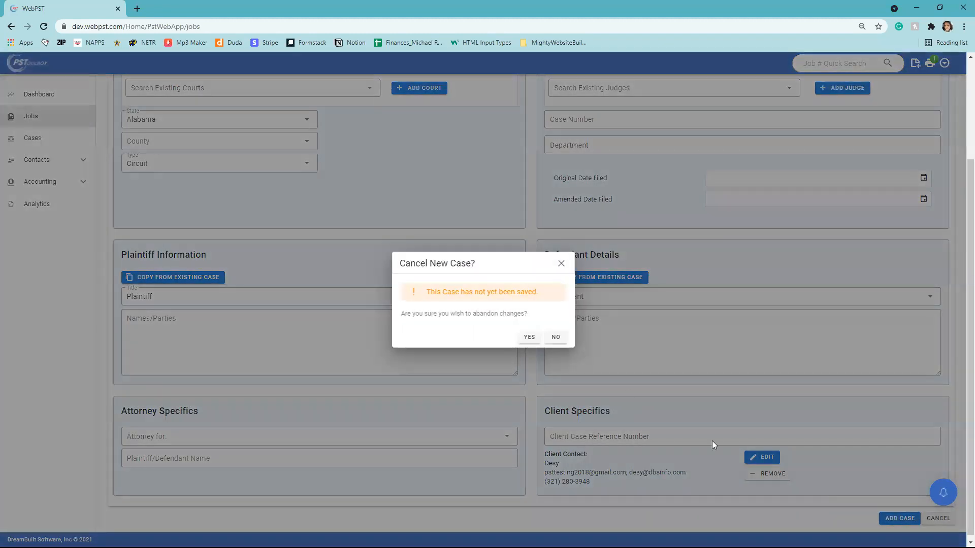
pyautogui.click(527, 336)
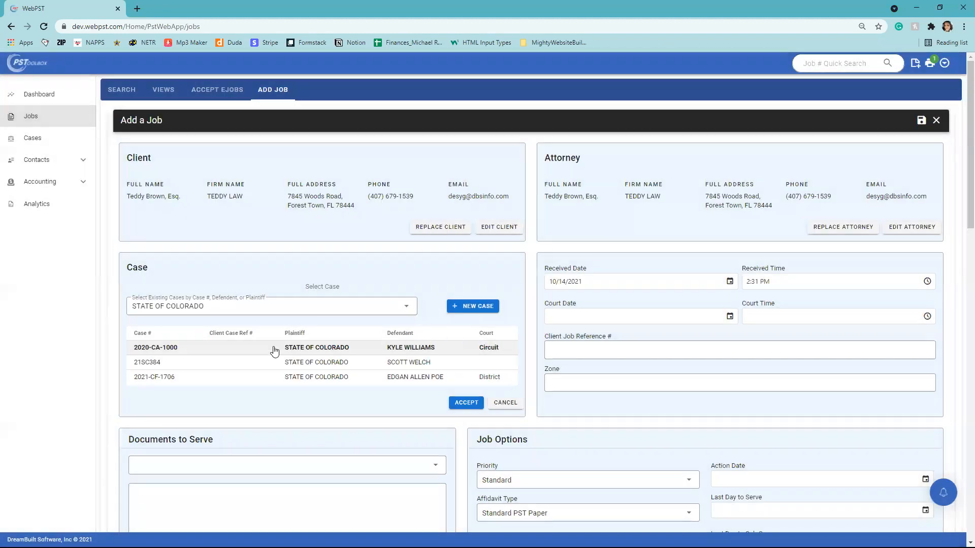
pyautogui.click(465, 403)
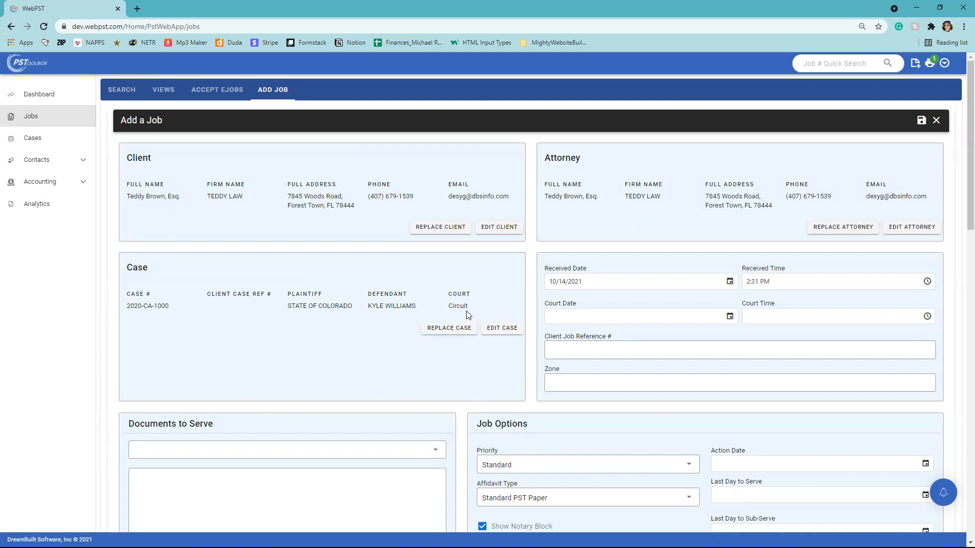
pyautogui.scroll(-7, 467, 314)
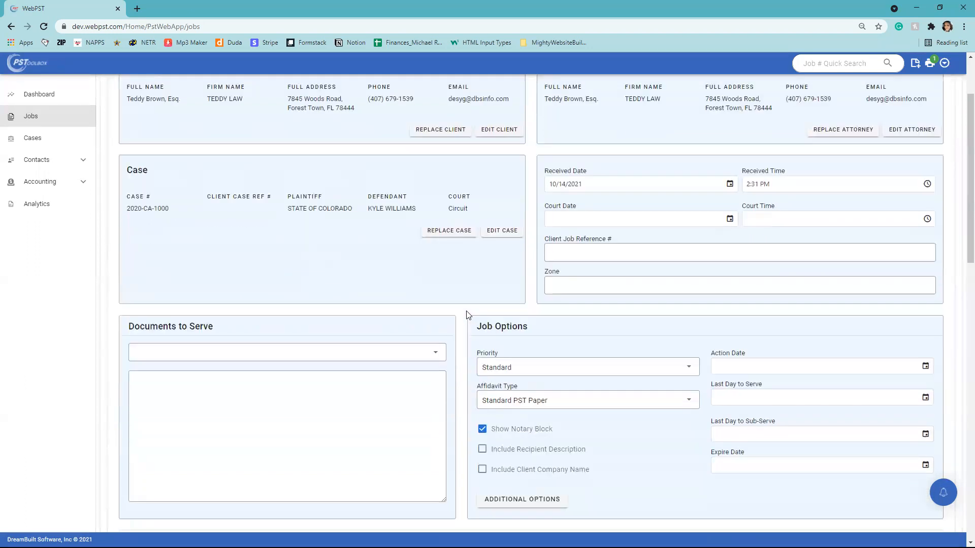
pyautogui.scroll(9, 467, 314)
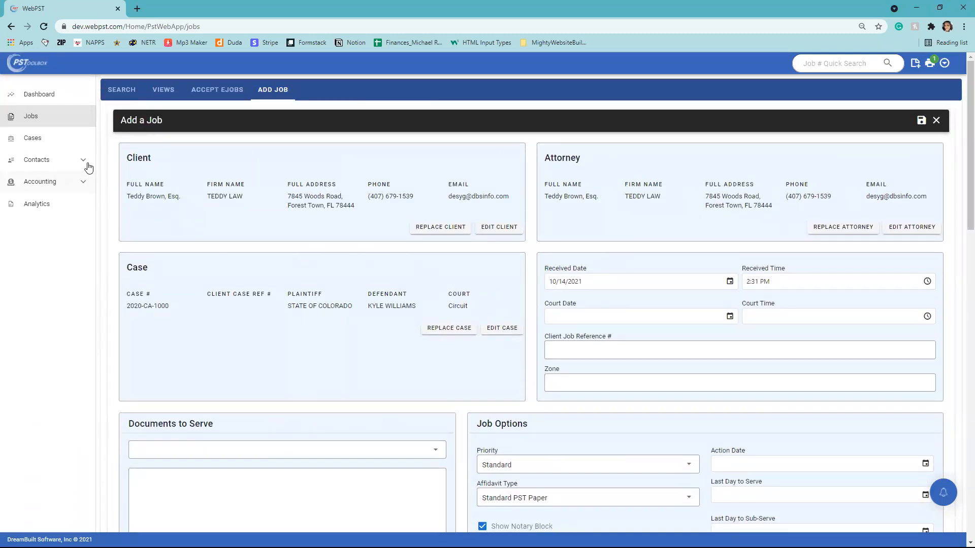
# Open the form for adding a new case from the Cases section and examine its court, case and party fields.
pyautogui.click(57, 144)
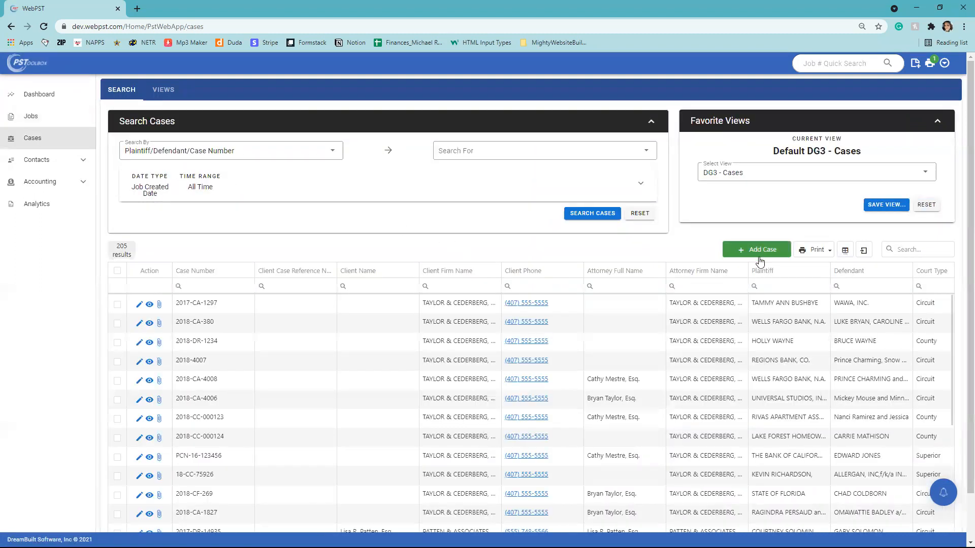
pyautogui.click(762, 255)
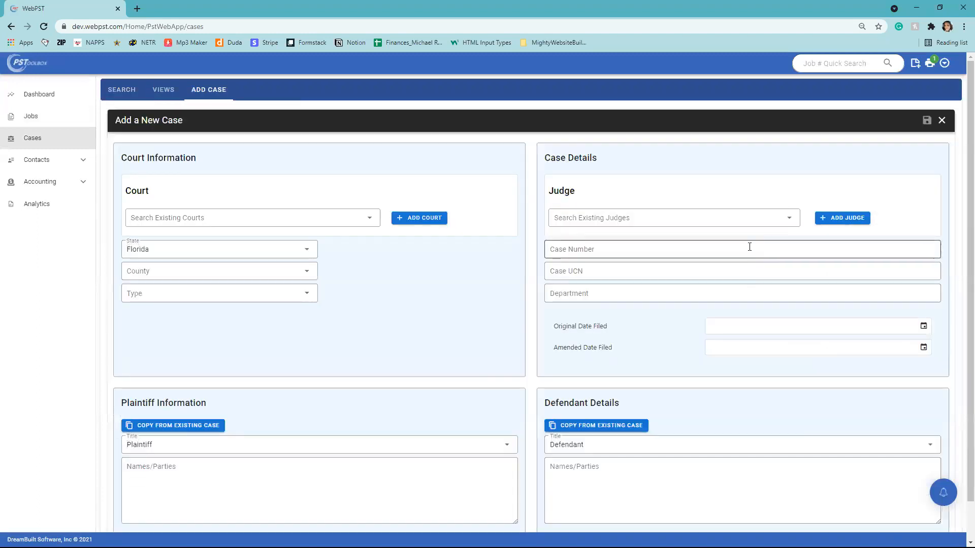
pyautogui.scroll(-1, 750, 247)
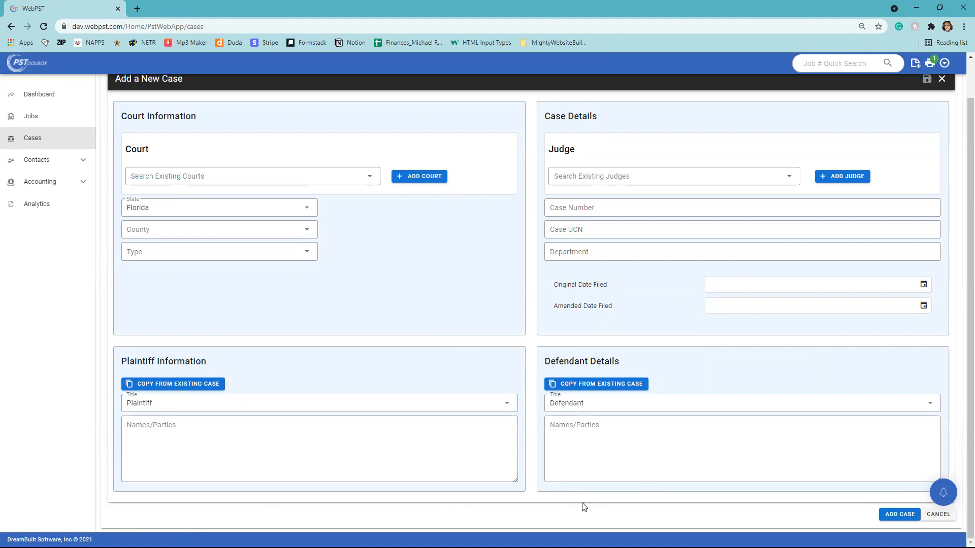
pyautogui.scroll(1, 526, 460)
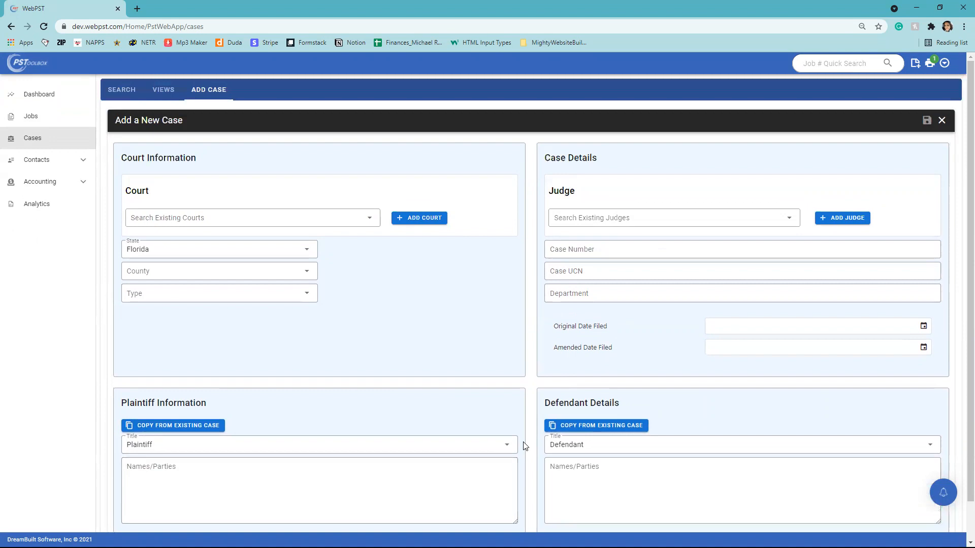